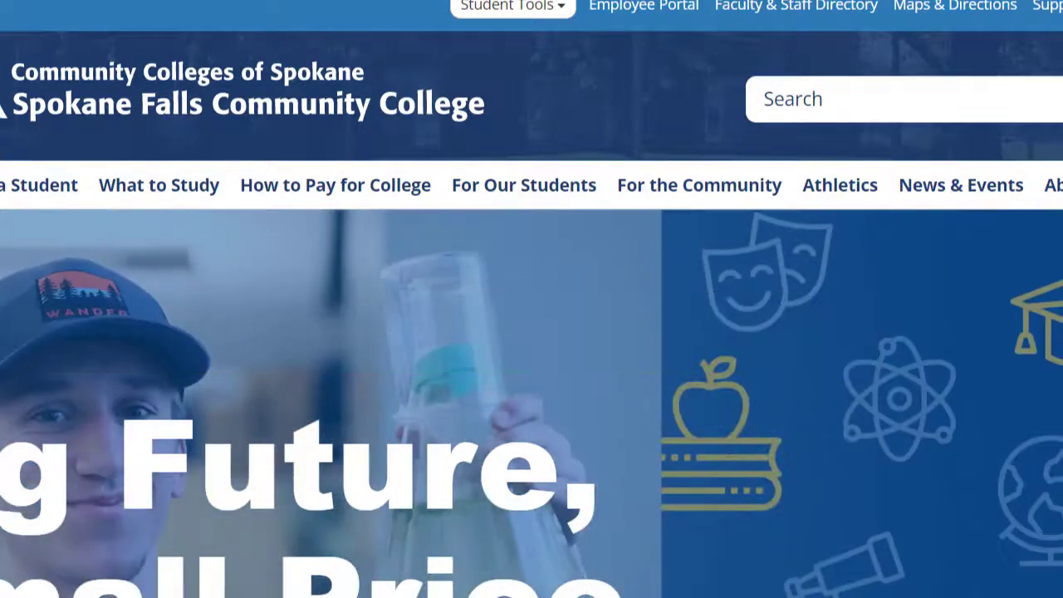
Go to the SFCC Library page and open the Academic Search Complete database from the A-Z Databases list.
{"action": "left_click", "coordinate": [553, 6]}
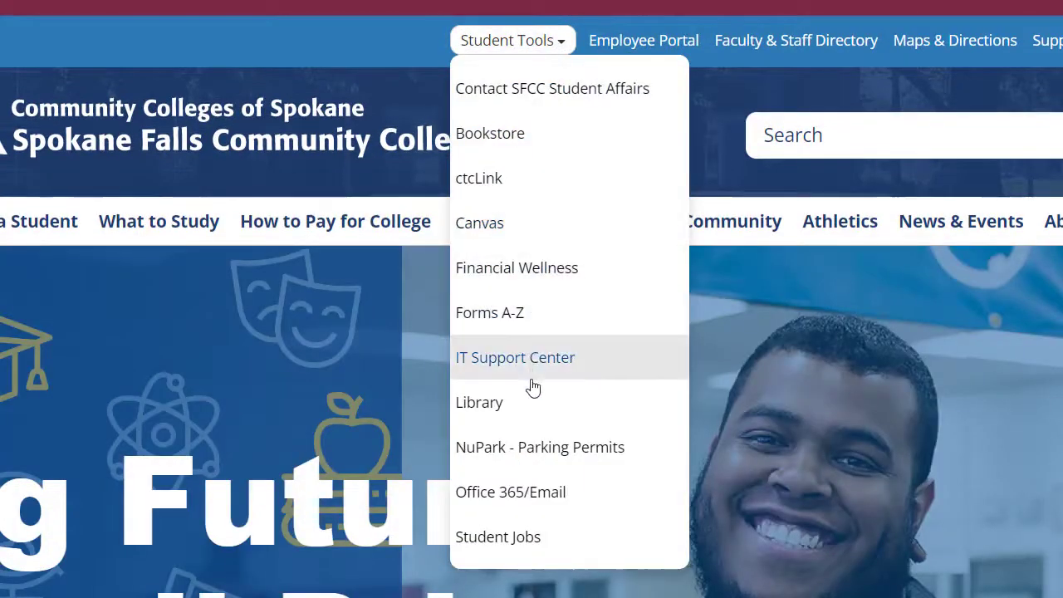
{"action": "left_click", "coordinate": [533, 407]}
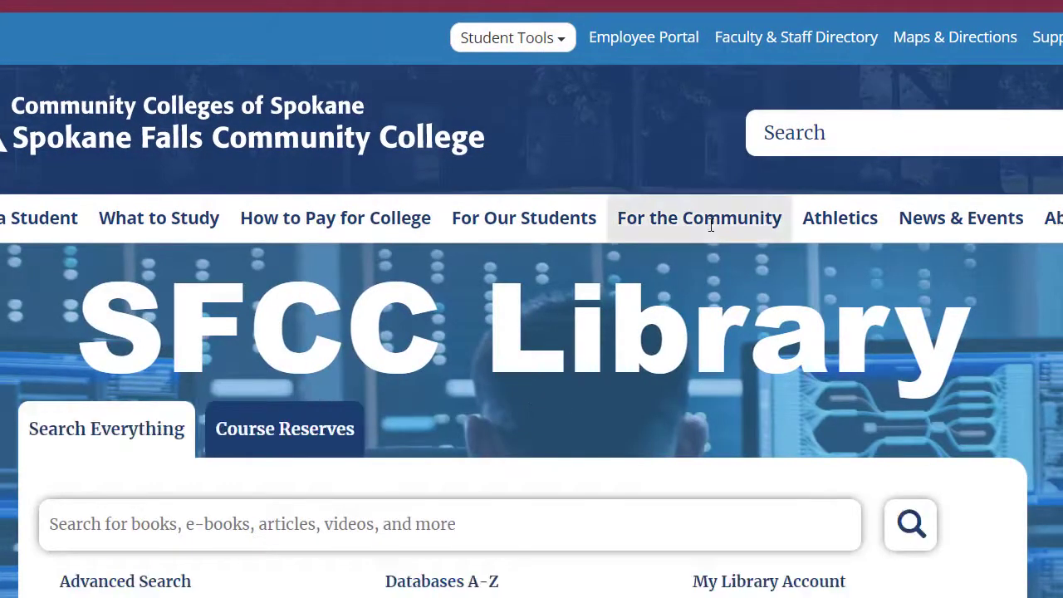
{"action": "scroll", "coordinate": [709, 238], "scroll_direction": "down", "scroll_amount": 8}
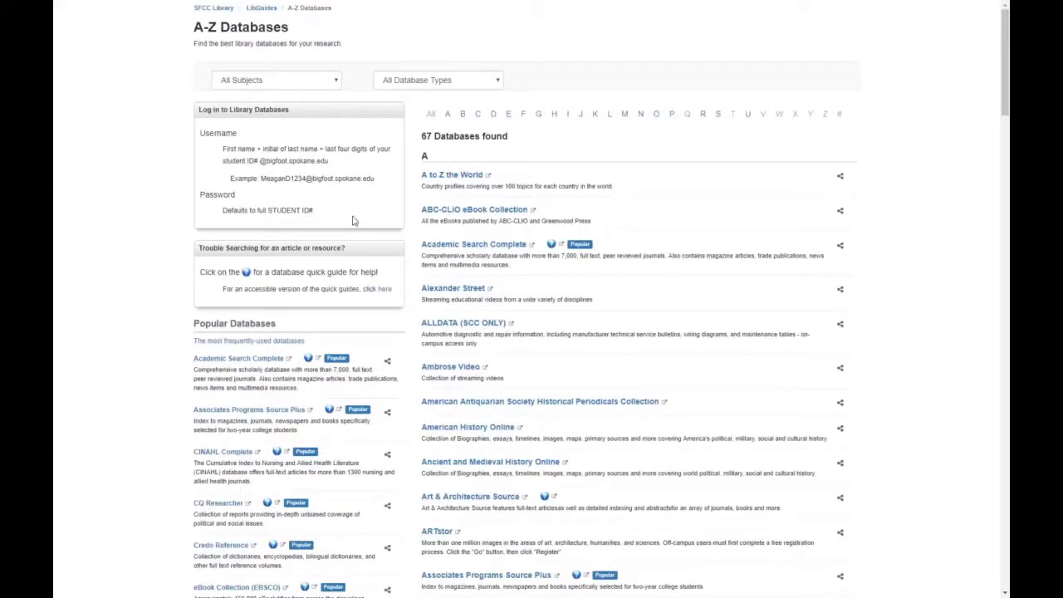
{"action": "scroll", "coordinate": [352, 221], "scroll_direction": "down", "scroll_amount": 5}
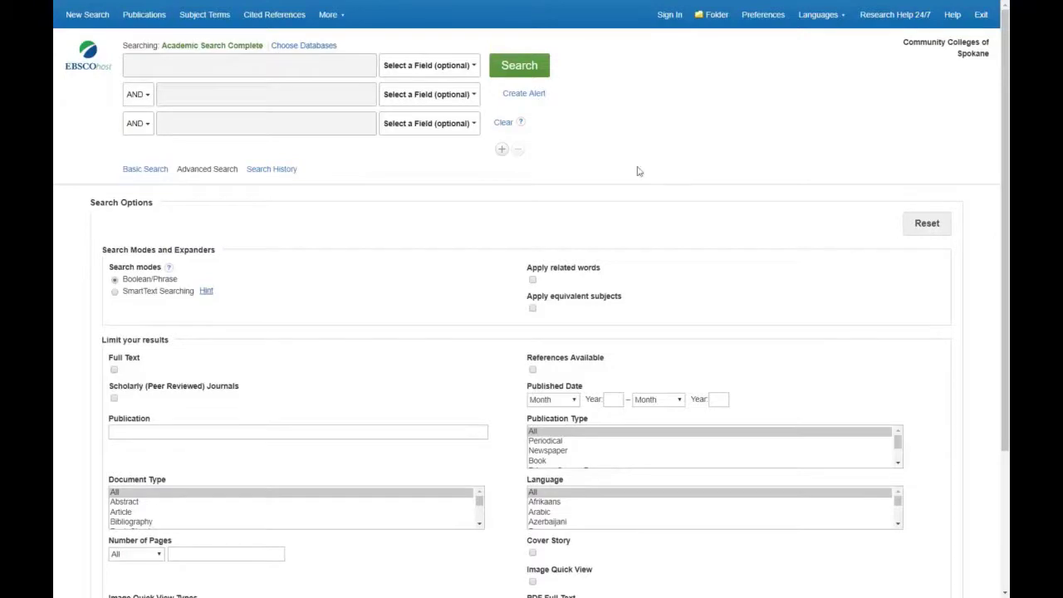
Search Academic Search Complete for the exact phrase "financial literacy" combined using AND with teenagers.
{"action": "left_click", "coordinate": [198, 58]}
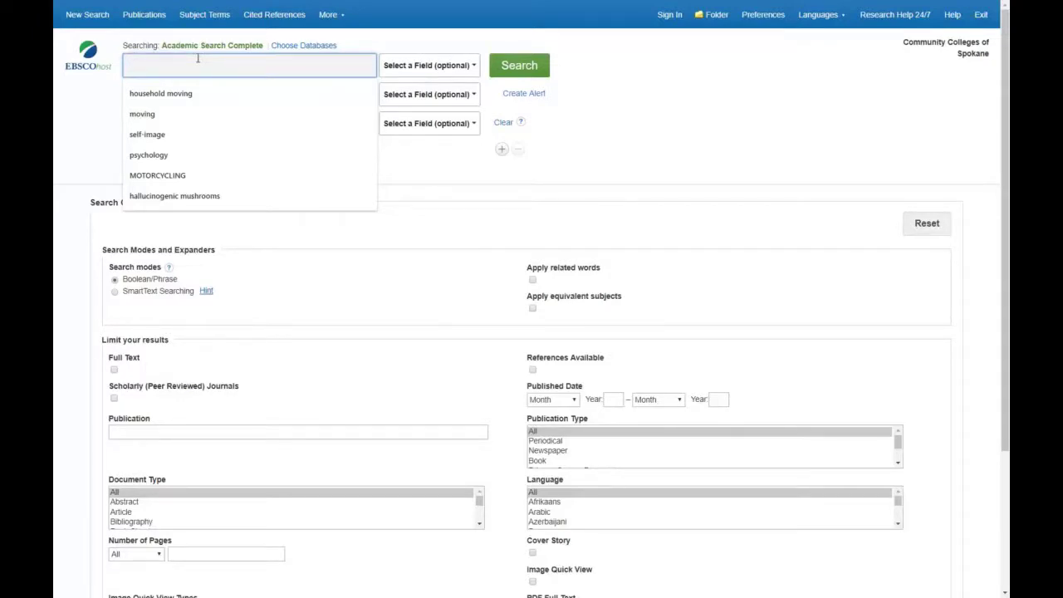
{"action": "type", "text": "\"fina"}
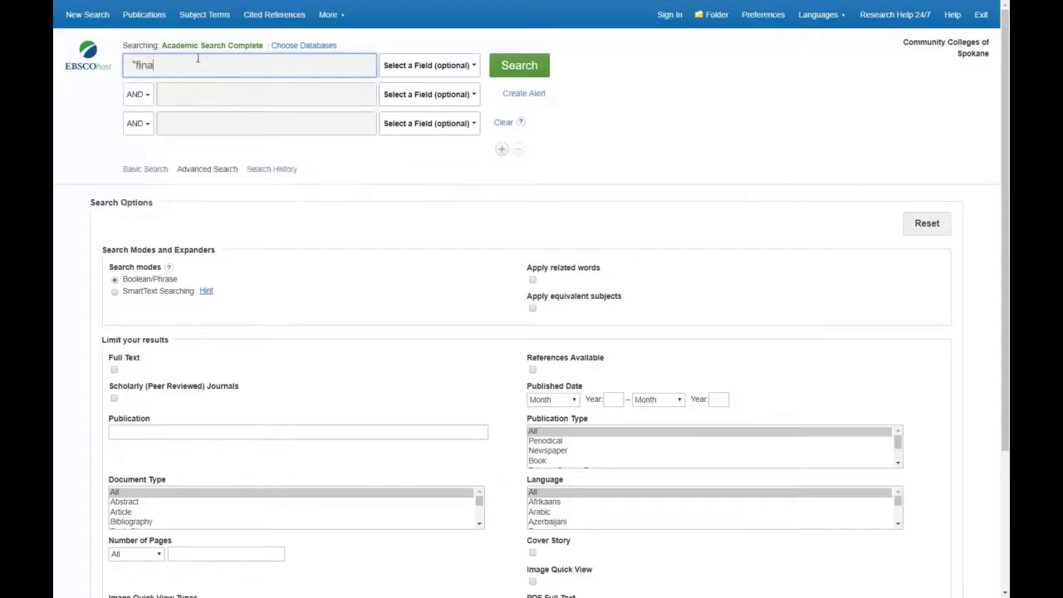
{"action": "type", "text": "ncial literacy\""}
{"action": "left_click", "coordinate": [196, 93]}
{"action": "type", "text": "t"}
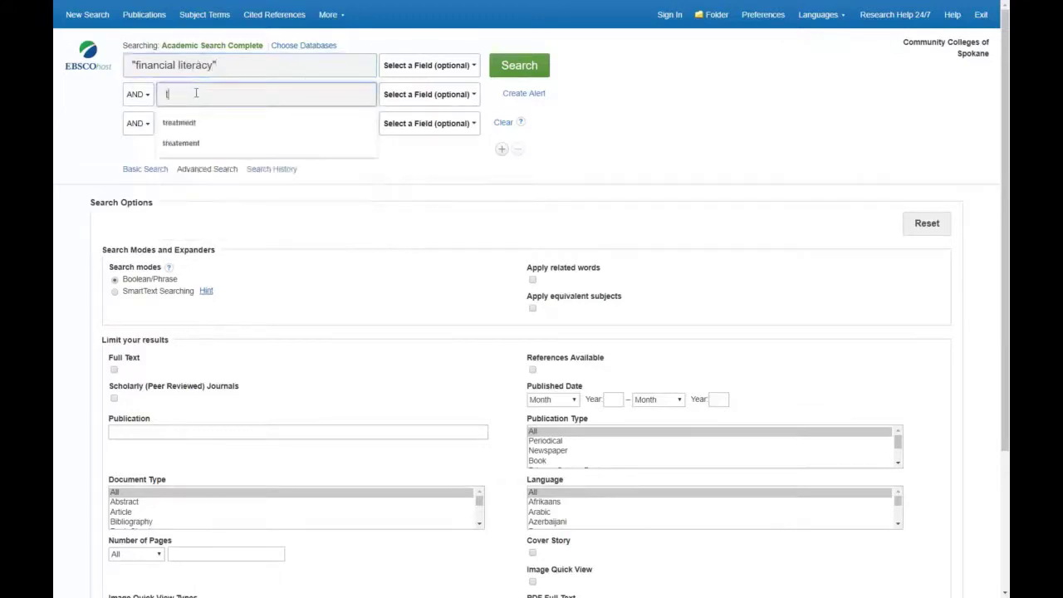
{"action": "type", "text": "eenagers"}
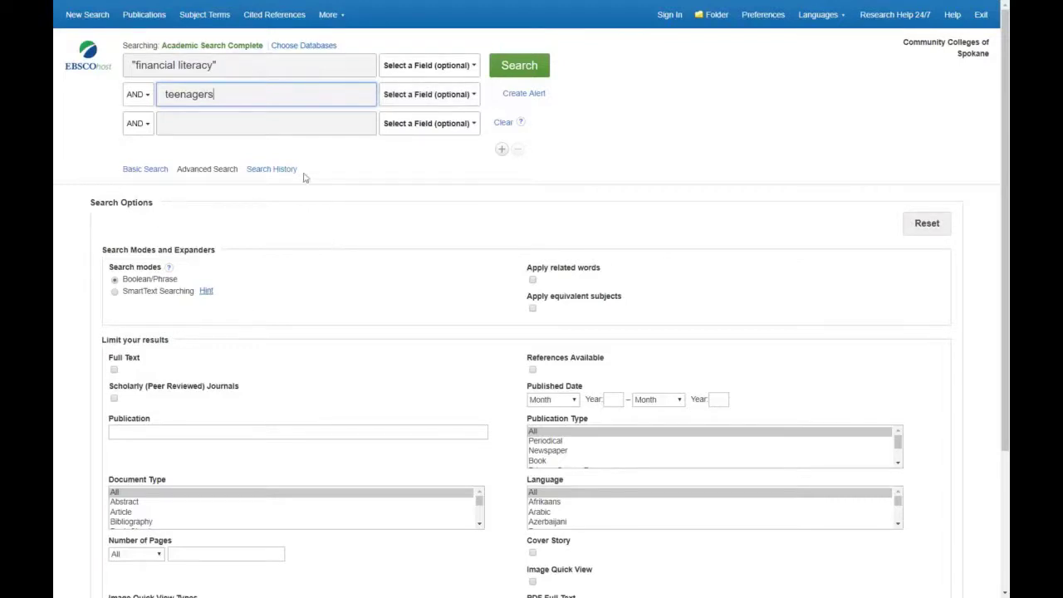
{"action": "left_click", "coordinate": [513, 65]}
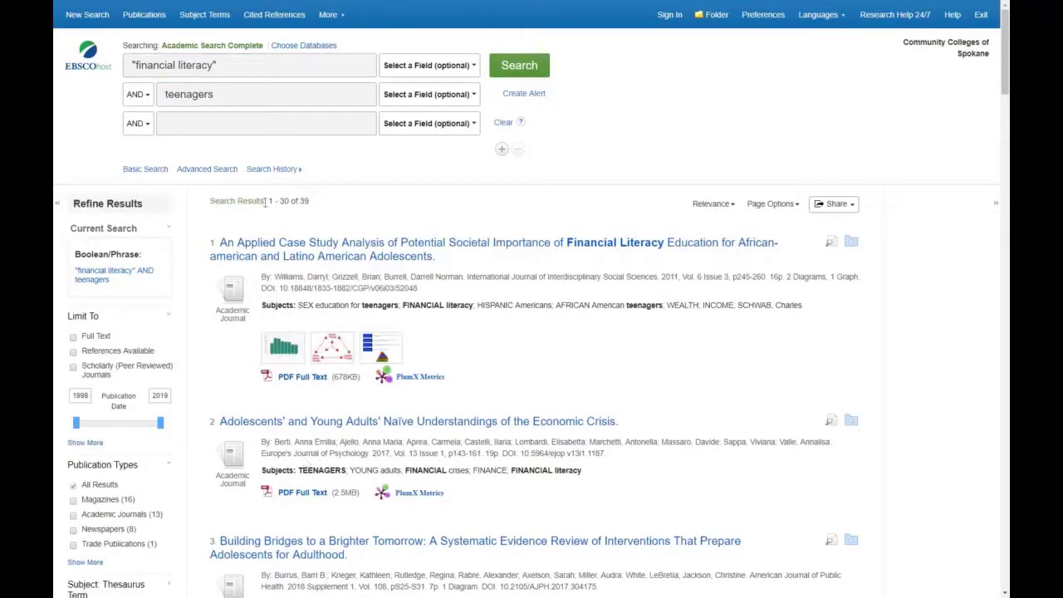
Limit the search results to Full Text and Scholarly (Peer Reviewed) Journals.
{"action": "scroll", "coordinate": [241, 218], "scroll_direction": "down", "scroll_amount": 1}
{"action": "scroll", "coordinate": [241, 217], "scroll_direction": "down", "scroll_amount": 1}
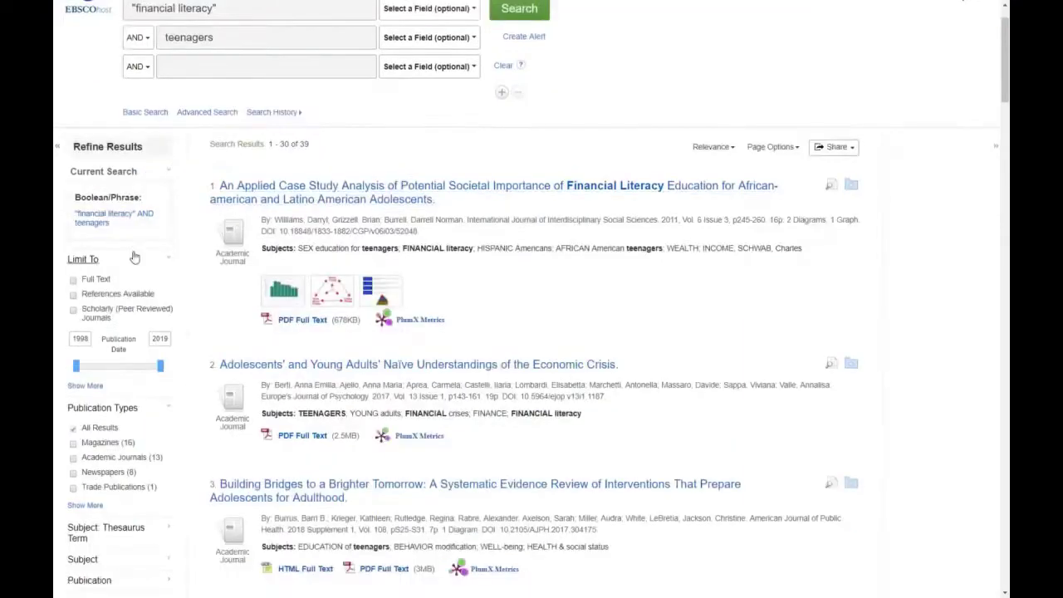
{"action": "left_click", "coordinate": [73, 281]}
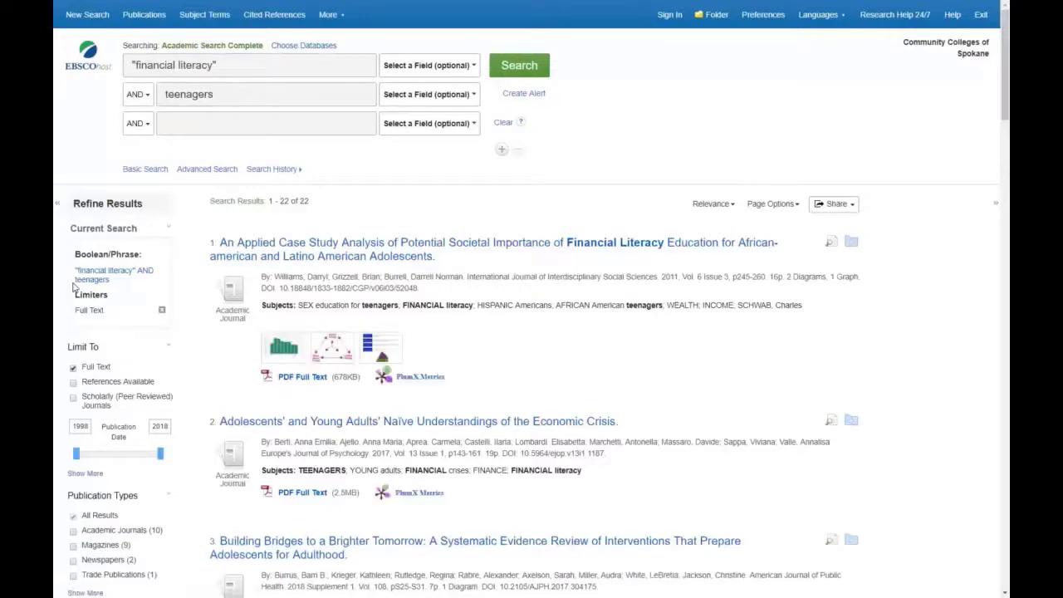
{"action": "scroll", "coordinate": [139, 314], "scroll_direction": "down", "scroll_amount": 2}
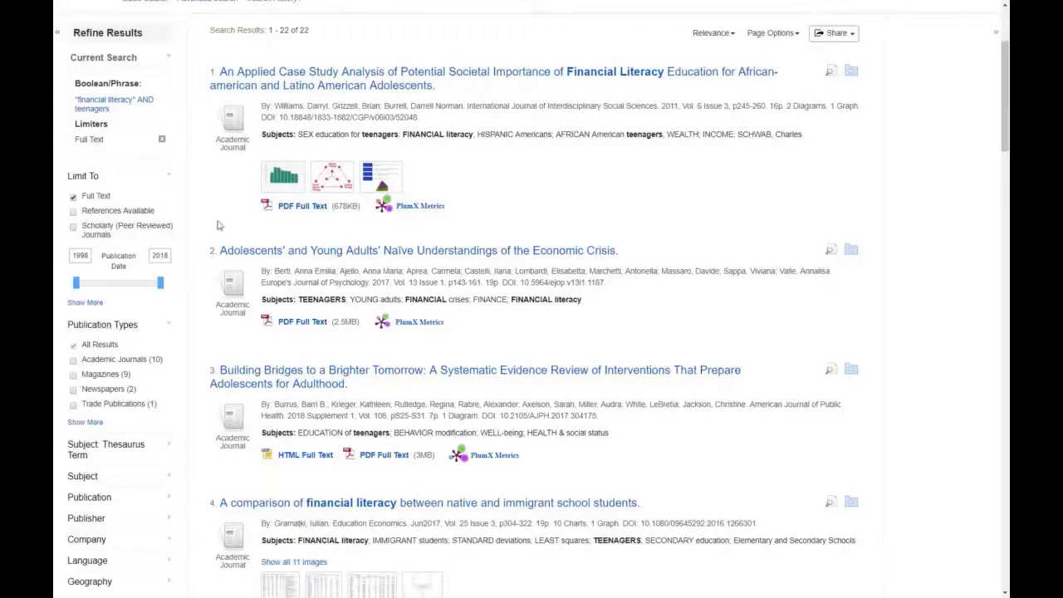
{"action": "left_click", "coordinate": [73, 227]}
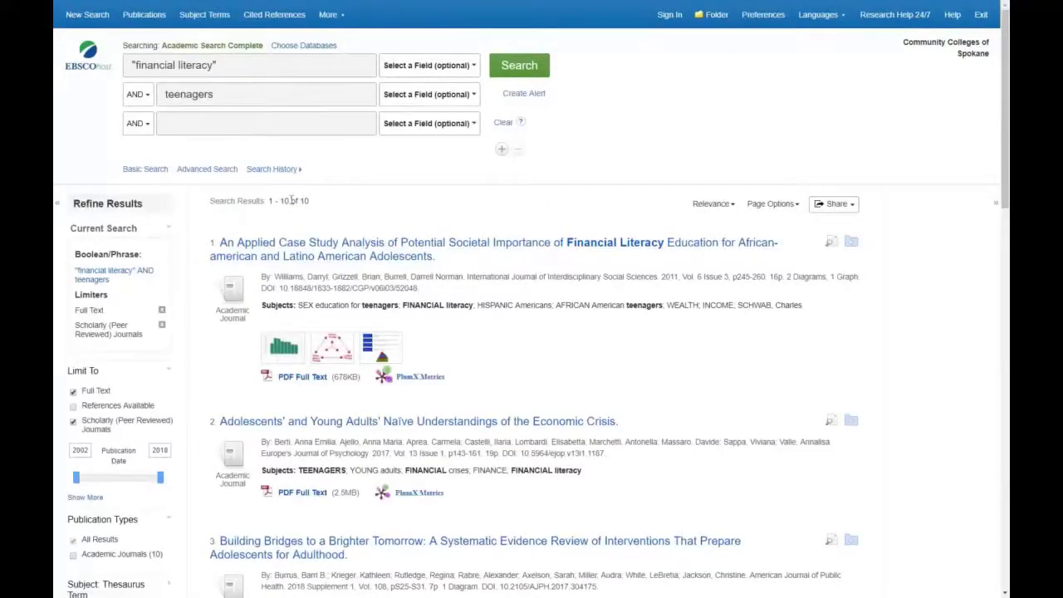
Open the record for "Adolescents' and Young Adults' Naïve Understandings of the Economic Crisis" and review its subject terms and abstract.
{"action": "scroll", "coordinate": [347, 230], "scroll_direction": "down", "scroll_amount": 1}
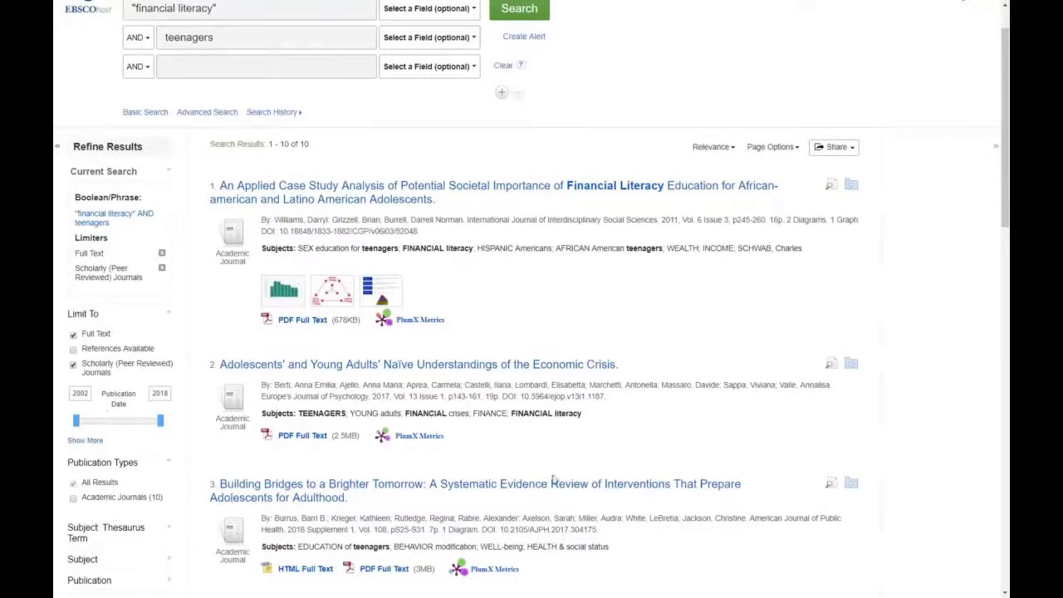
{"action": "scroll", "coordinate": [555, 479], "scroll_direction": "down", "scroll_amount": 1}
{"action": "scroll", "coordinate": [555, 479], "scroll_direction": "down", "scroll_amount": 1}
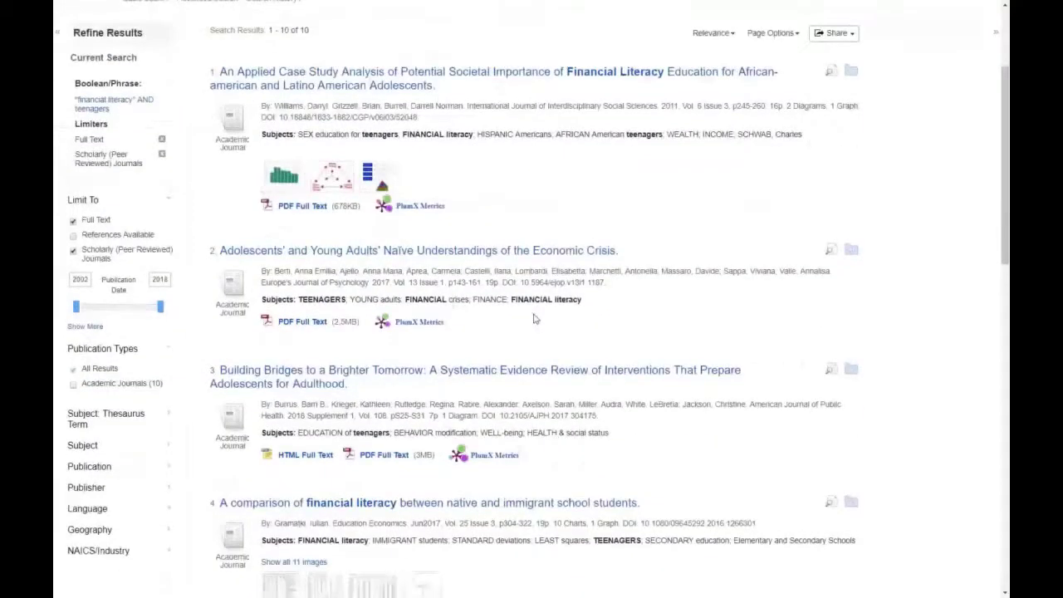
{"action": "left_click", "coordinate": [541, 250]}
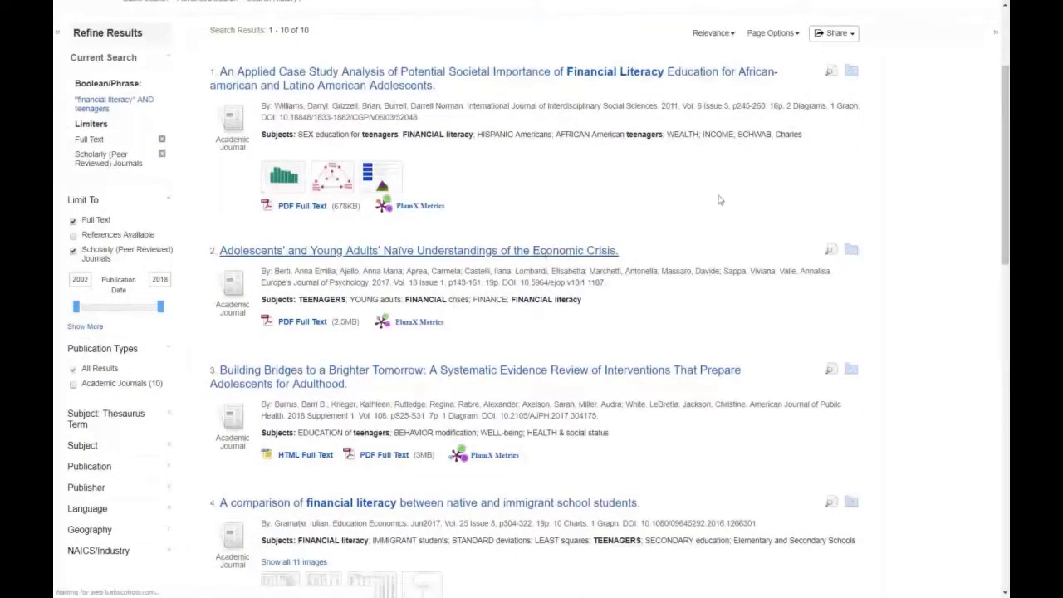
{"action": "scroll", "coordinate": [759, 192], "scroll_direction": "down", "scroll_amount": 1}
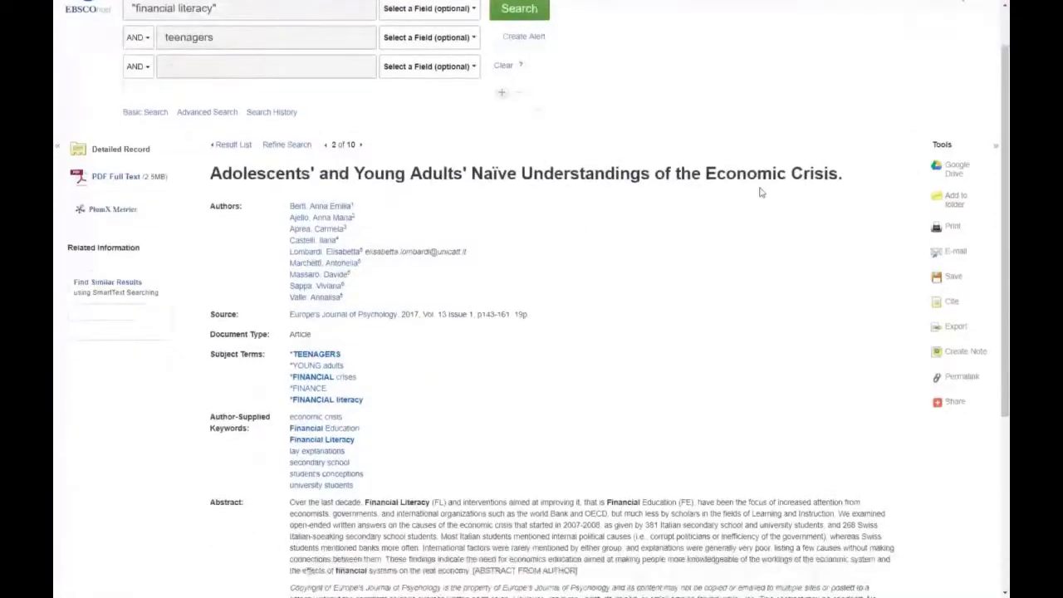
{"action": "scroll", "coordinate": [759, 192], "scroll_direction": "down", "scroll_amount": 2}
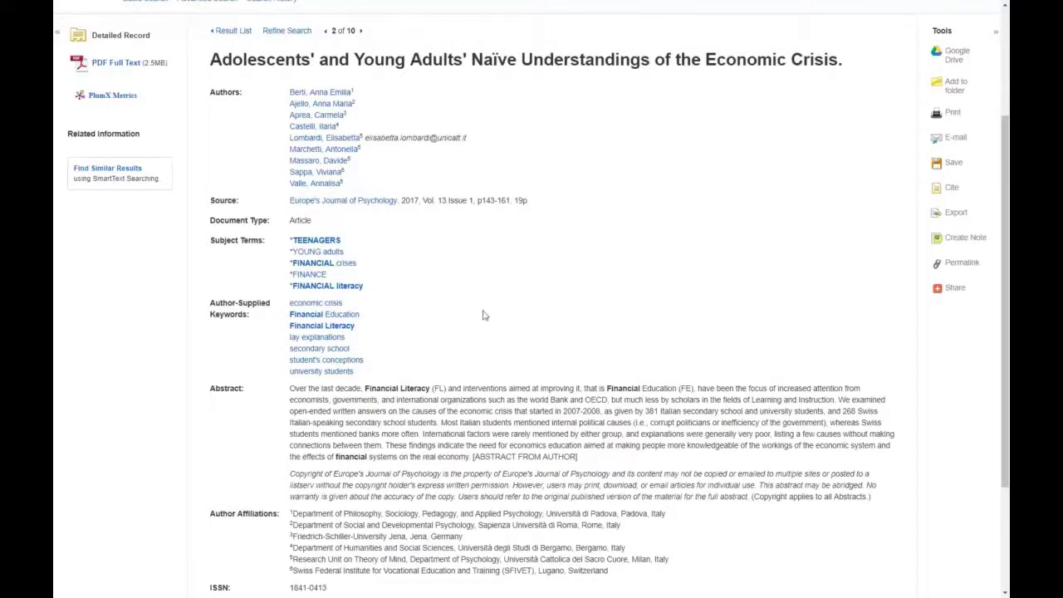
Show the article's citation formats and select the full MLA Works Cited entry.
{"action": "left_click", "coordinate": [955, 190]}
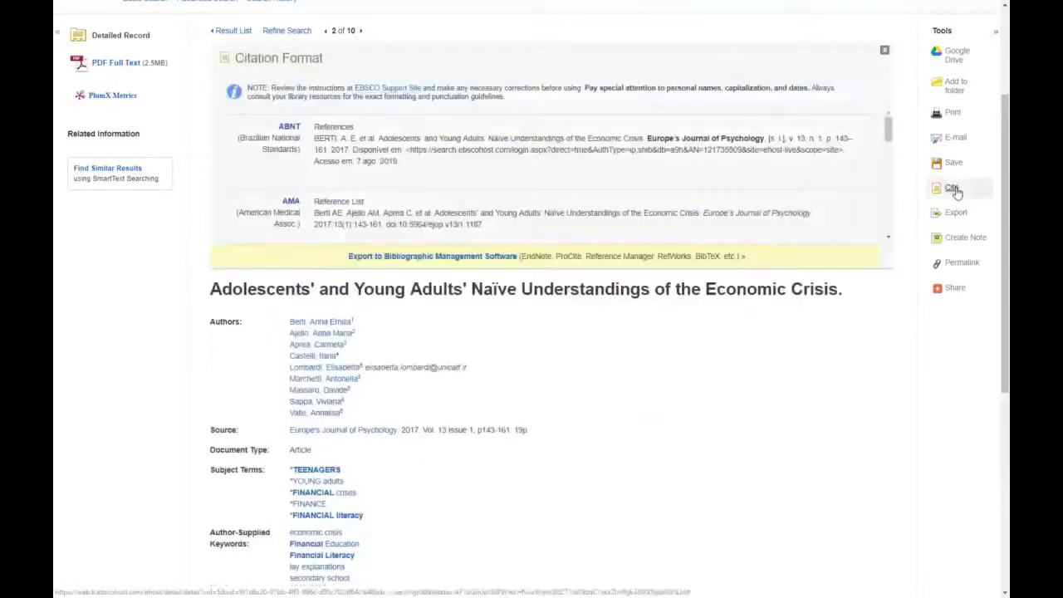
{"action": "scroll", "coordinate": [545, 171], "scroll_direction": "down", "scroll_amount": 5}
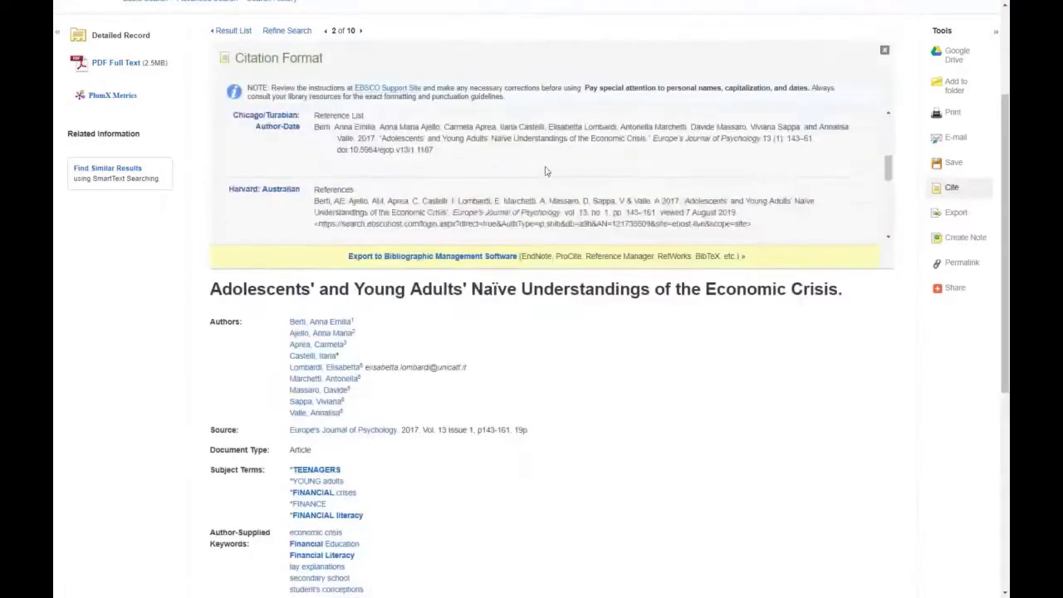
{"action": "scroll", "coordinate": [546, 171], "scroll_direction": "down", "scroll_amount": 6}
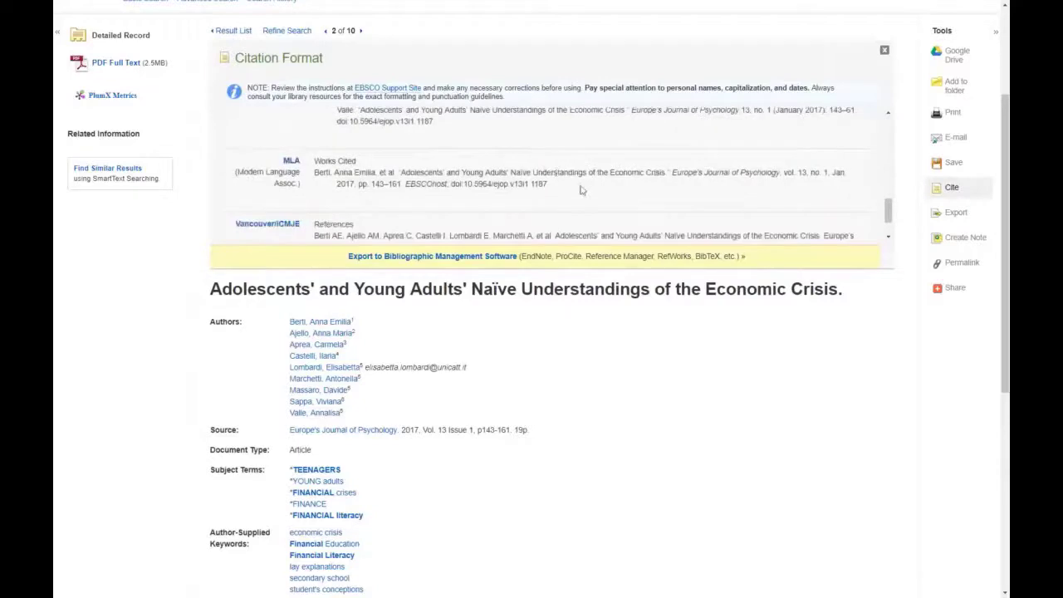
{"action": "left_click_drag", "start_coordinate": [582, 190], "coordinate": [313, 176]}
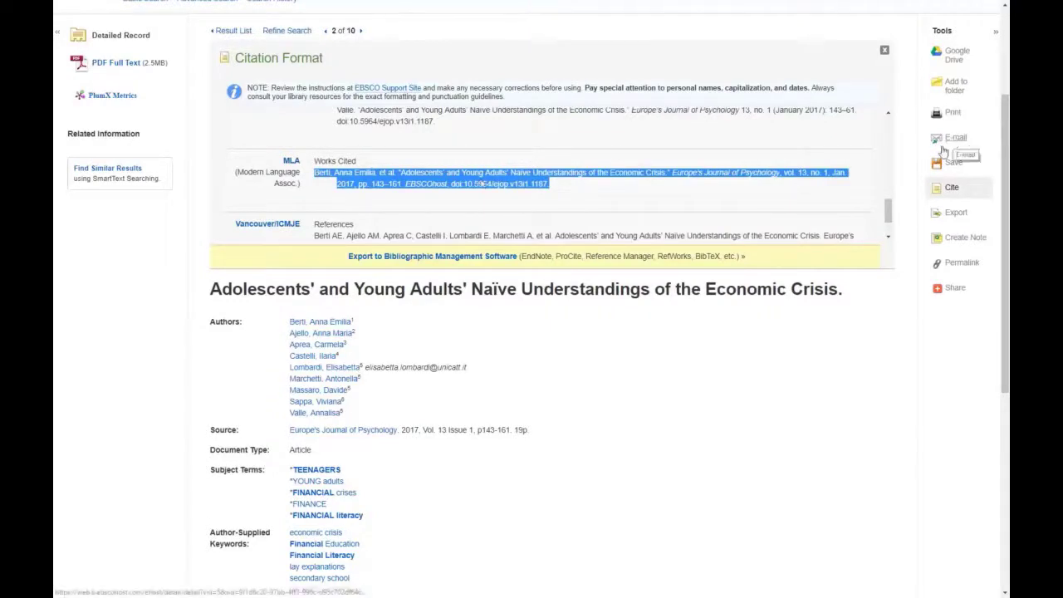
Open the article's PDF full text and skim its opening pages.
{"action": "scroll", "coordinate": [756, 479], "scroll_direction": "up", "scroll_amount": 2}
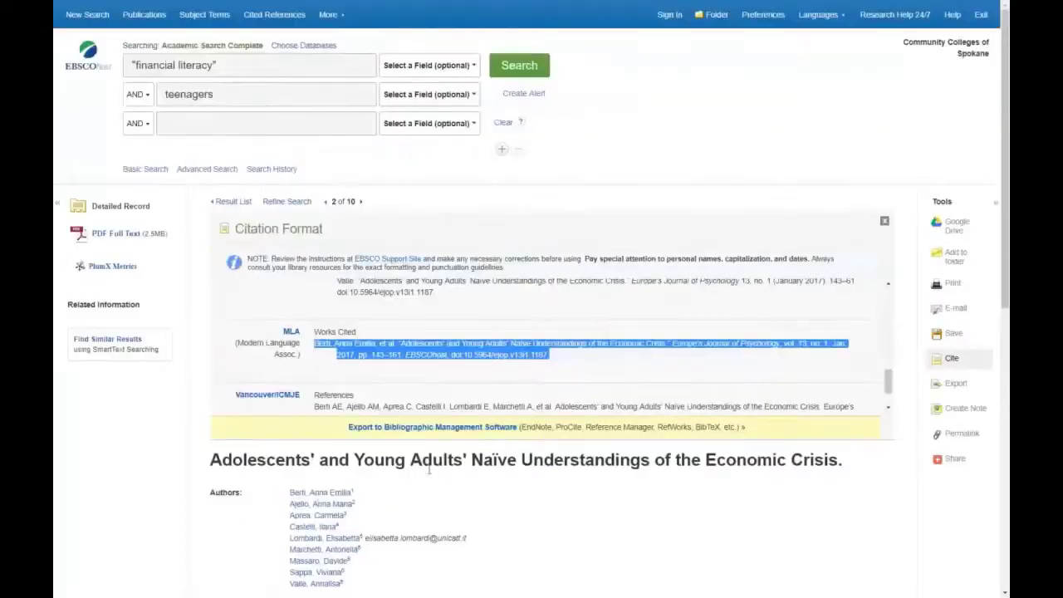
{"action": "left_click", "coordinate": [124, 238]}
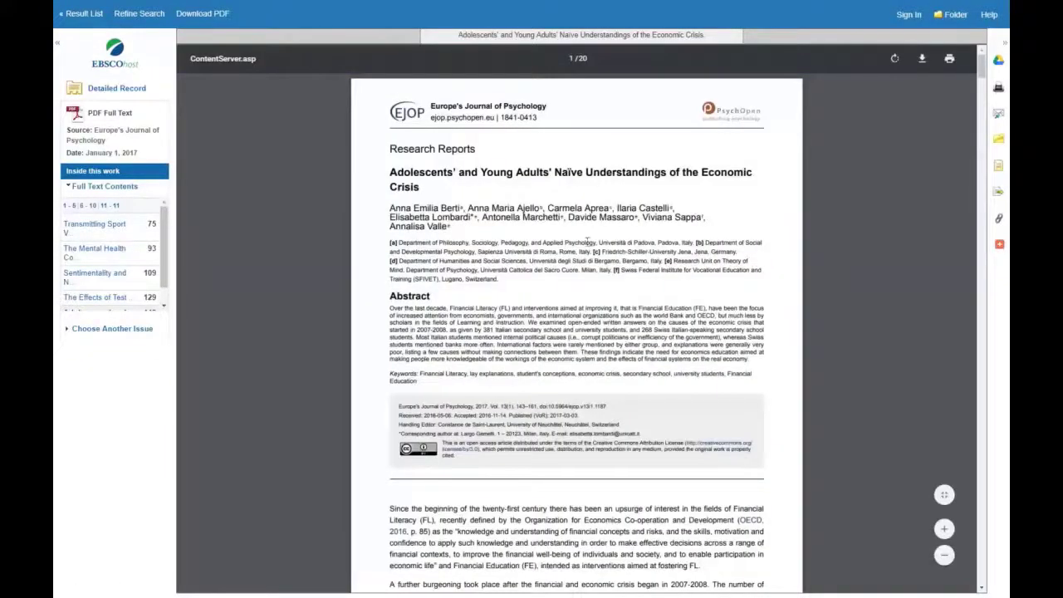
{"action": "scroll", "coordinate": [656, 199], "scroll_direction": "down", "scroll_amount": 10}
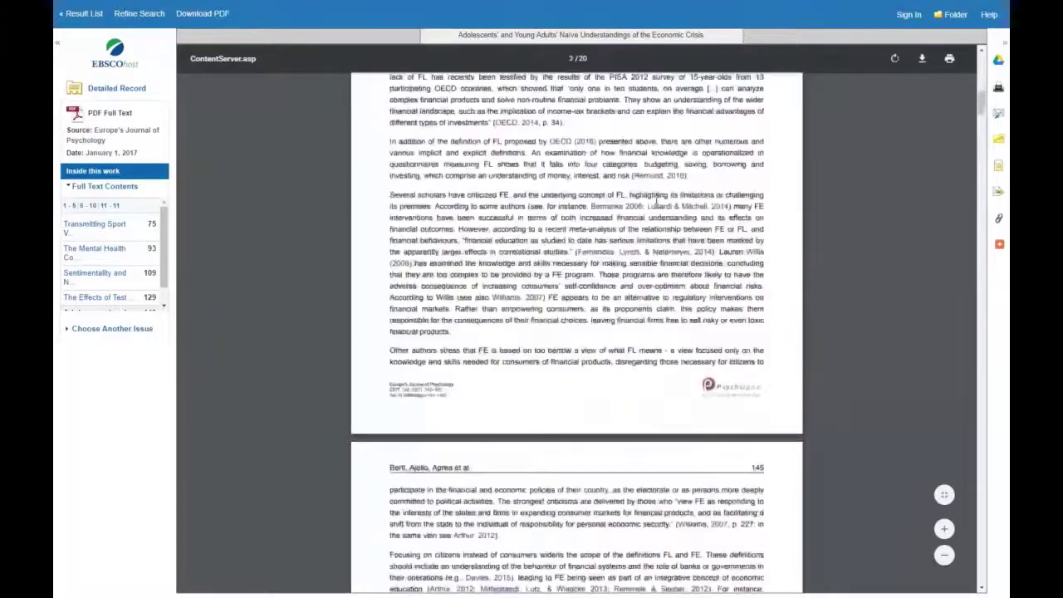
{"action": "scroll", "coordinate": [656, 201], "scroll_direction": "up", "scroll_amount": 10}
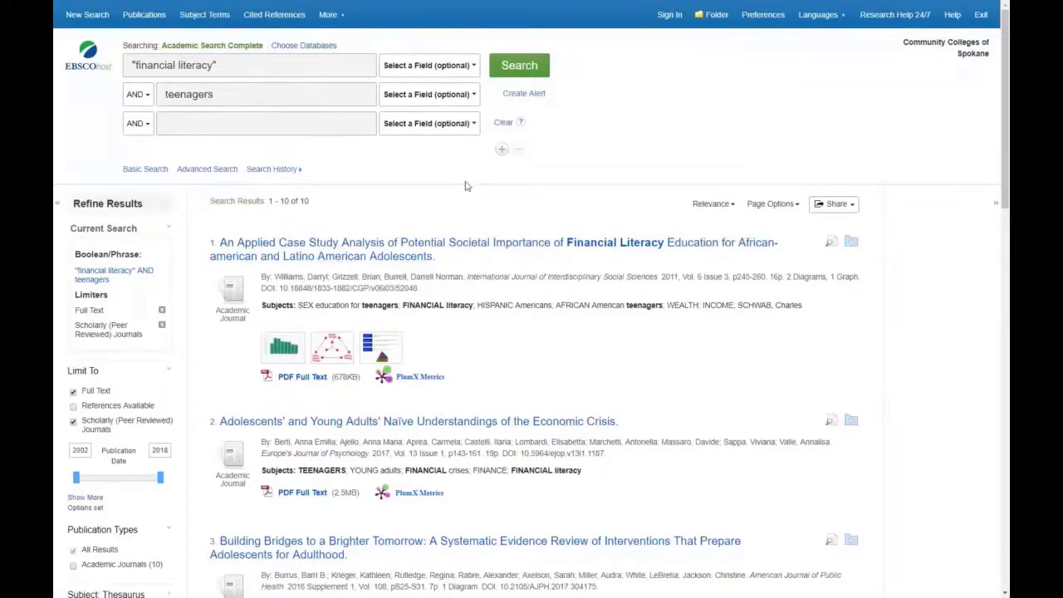
Return to the result list, replace the first search phrase with "personal finance", rerun the search and skim the results.
{"action": "scroll", "coordinate": [466, 186], "scroll_direction": "down", "scroll_amount": 3}
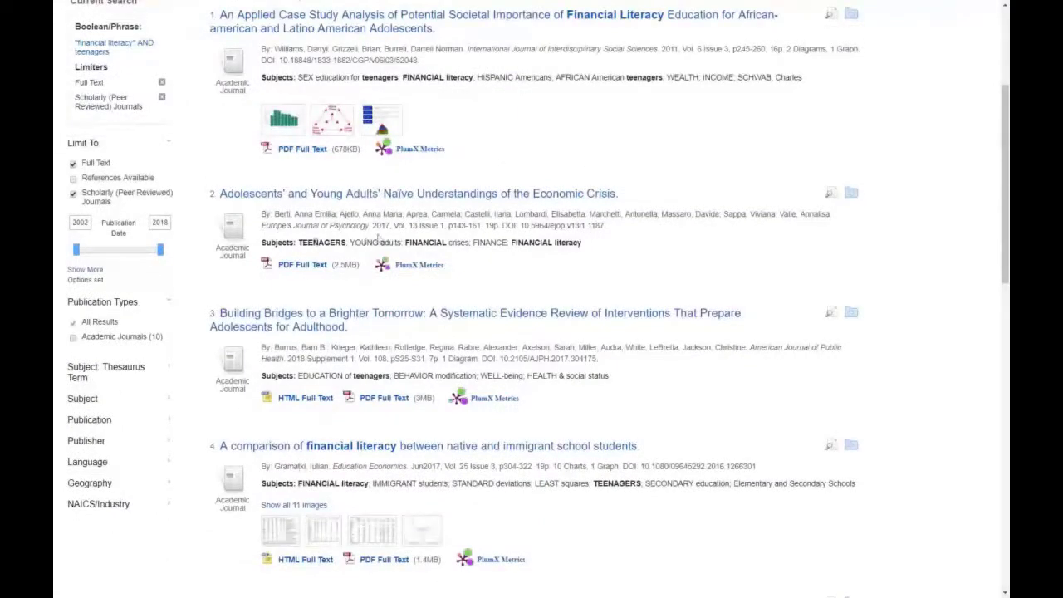
{"action": "scroll", "coordinate": [366, 239], "scroll_direction": "up", "scroll_amount": 3}
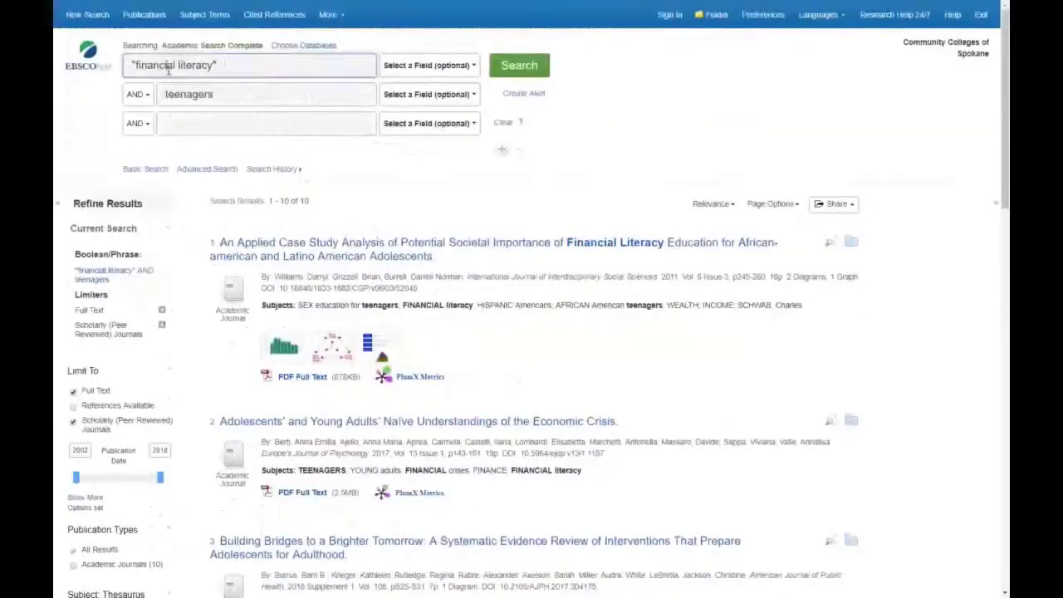
{"action": "double_click", "coordinate": [168, 73]}
{"action": "type", "text": "personal fina"}
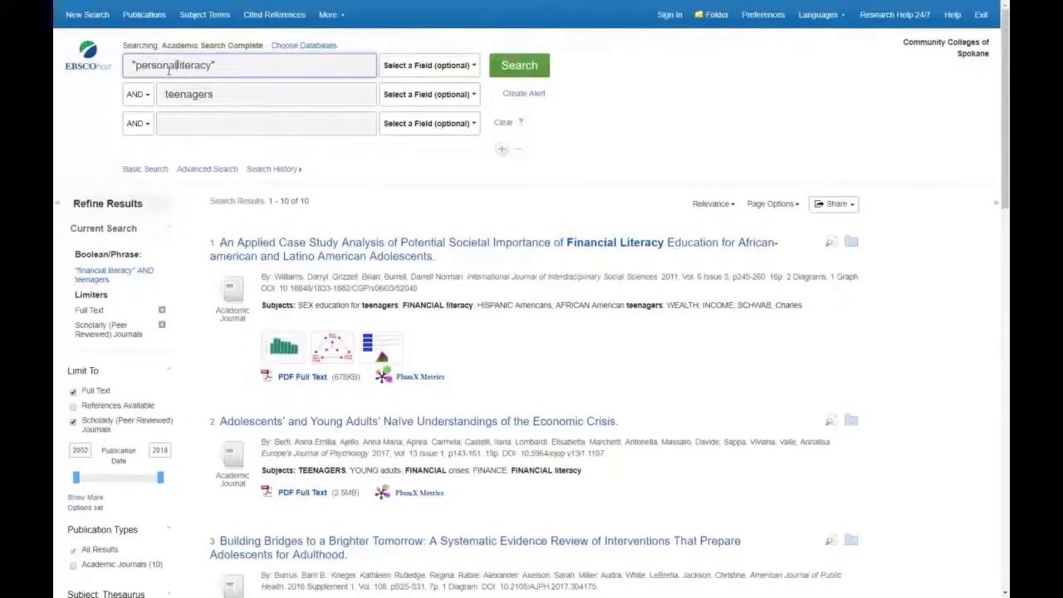
{"action": "type", "text": "nce"}
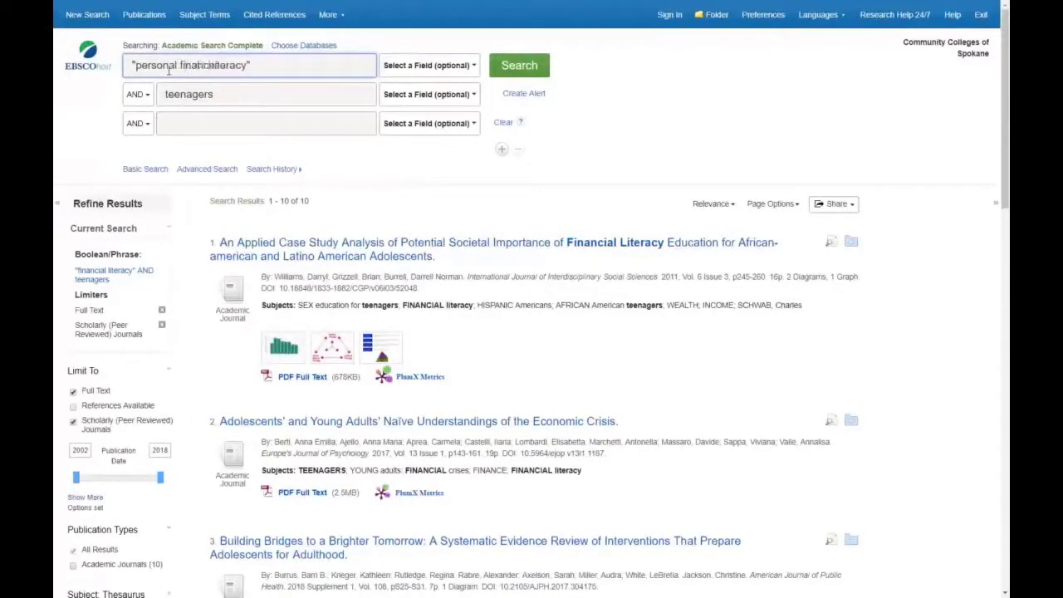
{"action": "key", "text": "Delete"}
{"action": "key", "text": "Delete"}
{"action": "key", "text": "Delete"}
{"action": "key", "text": "Delete"}
{"action": "key", "text": "Delete"}
{"action": "key", "text": "Delete"}
{"action": "key", "text": "Delete"}
{"action": "key", "text": "Delete"}
{"action": "key", "text": "Return"}
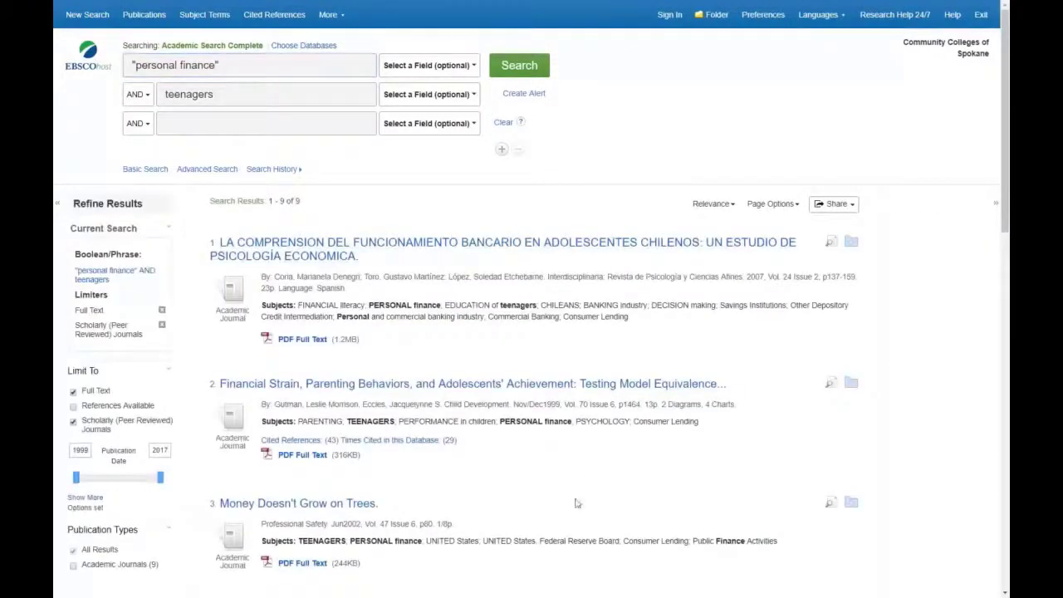
{"action": "scroll", "coordinate": [521, 515], "scroll_direction": "down", "scroll_amount": 2}
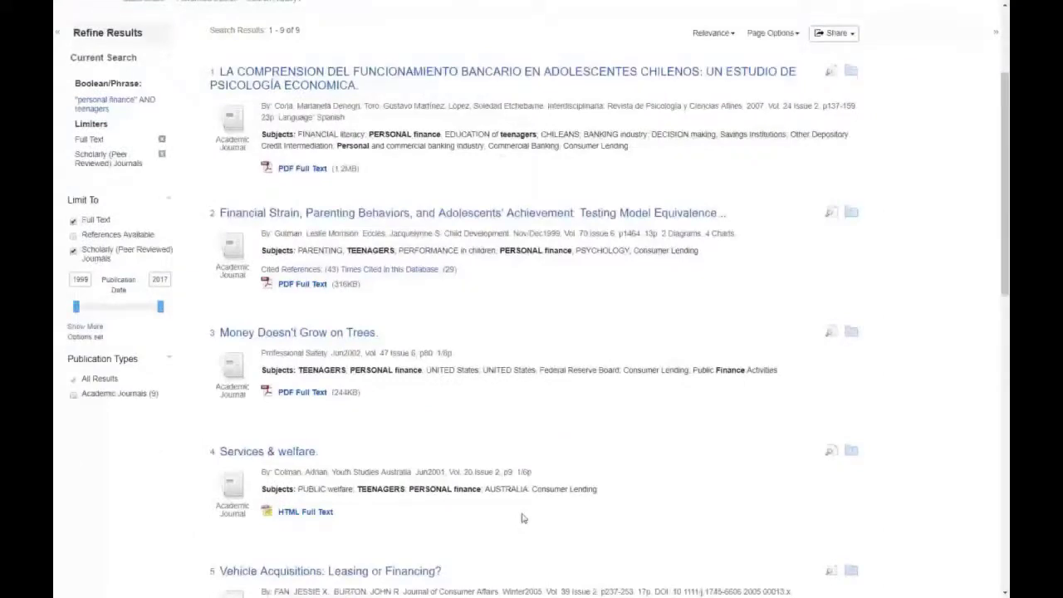
{"action": "scroll", "coordinate": [521, 519], "scroll_direction": "up", "scroll_amount": 2}
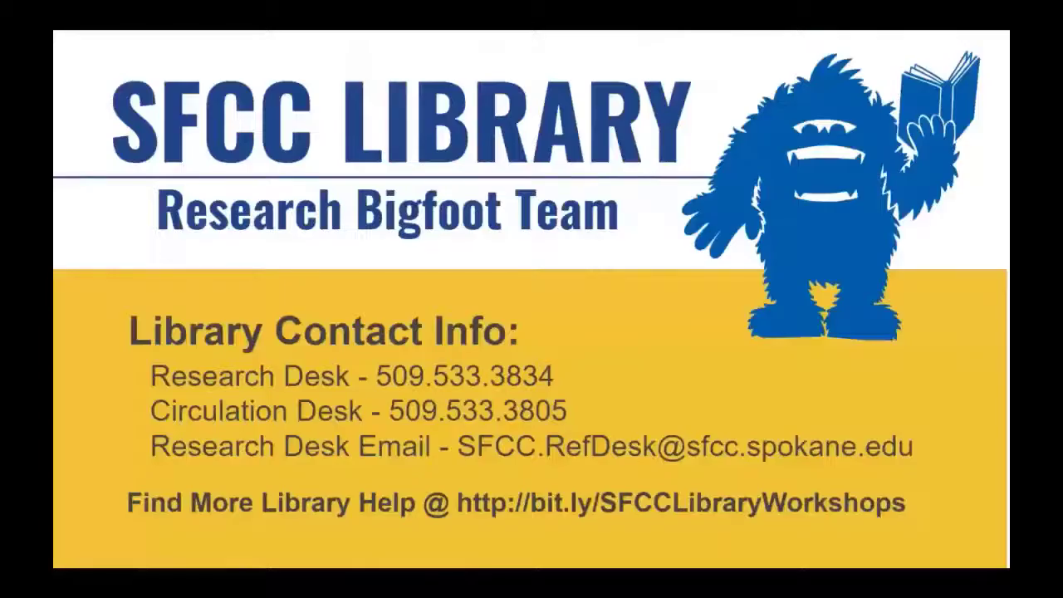